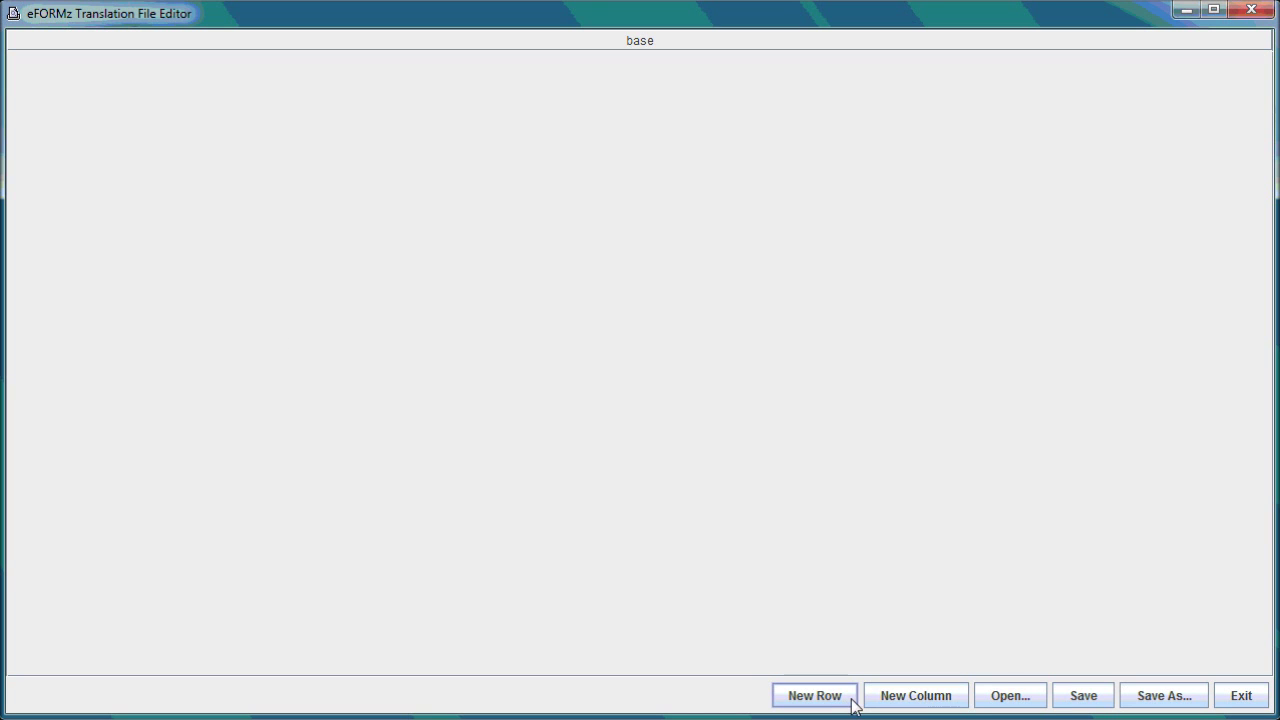
Add a dictionary column named FR to the translation table and insert a new row
click(912, 703)
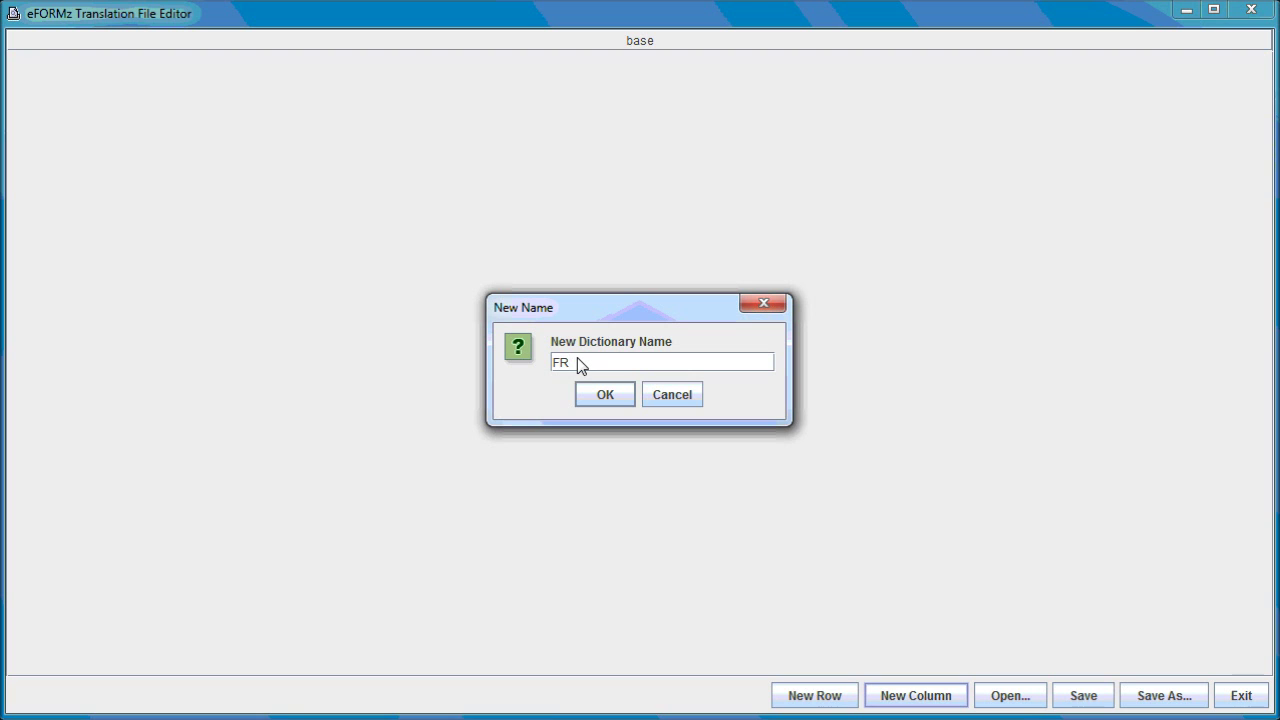
click(597, 394)
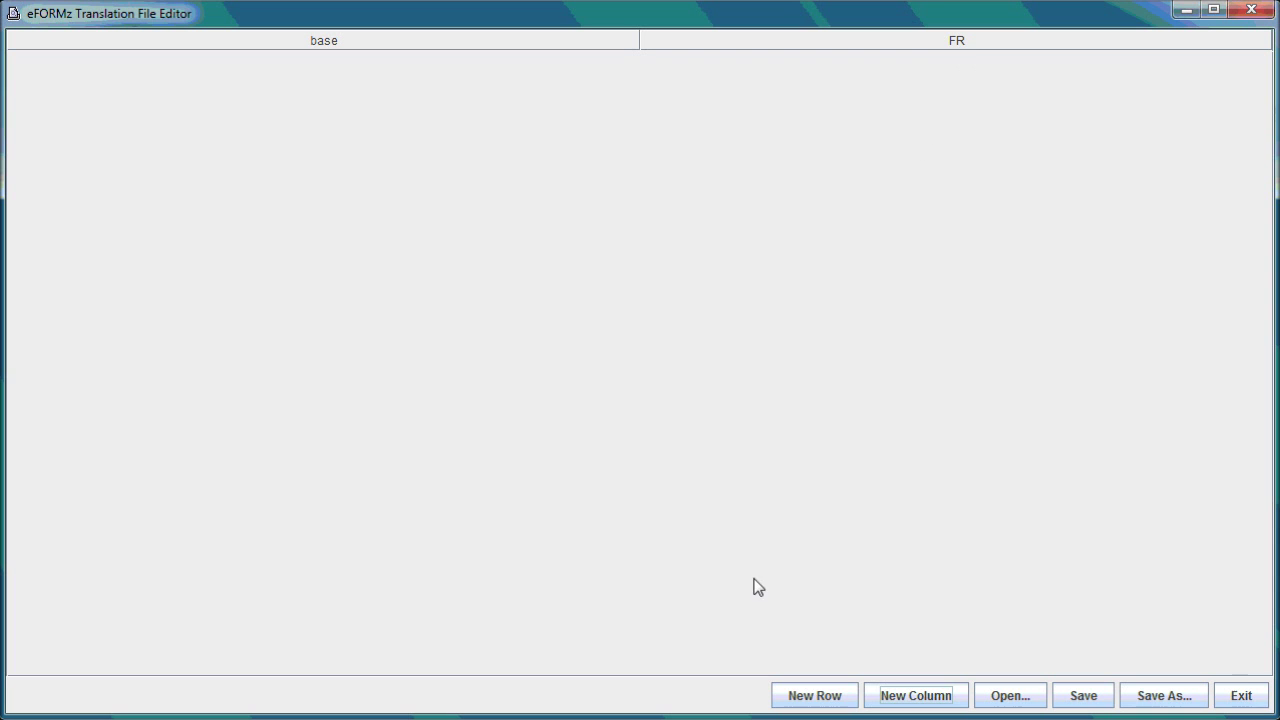
click(826, 701)
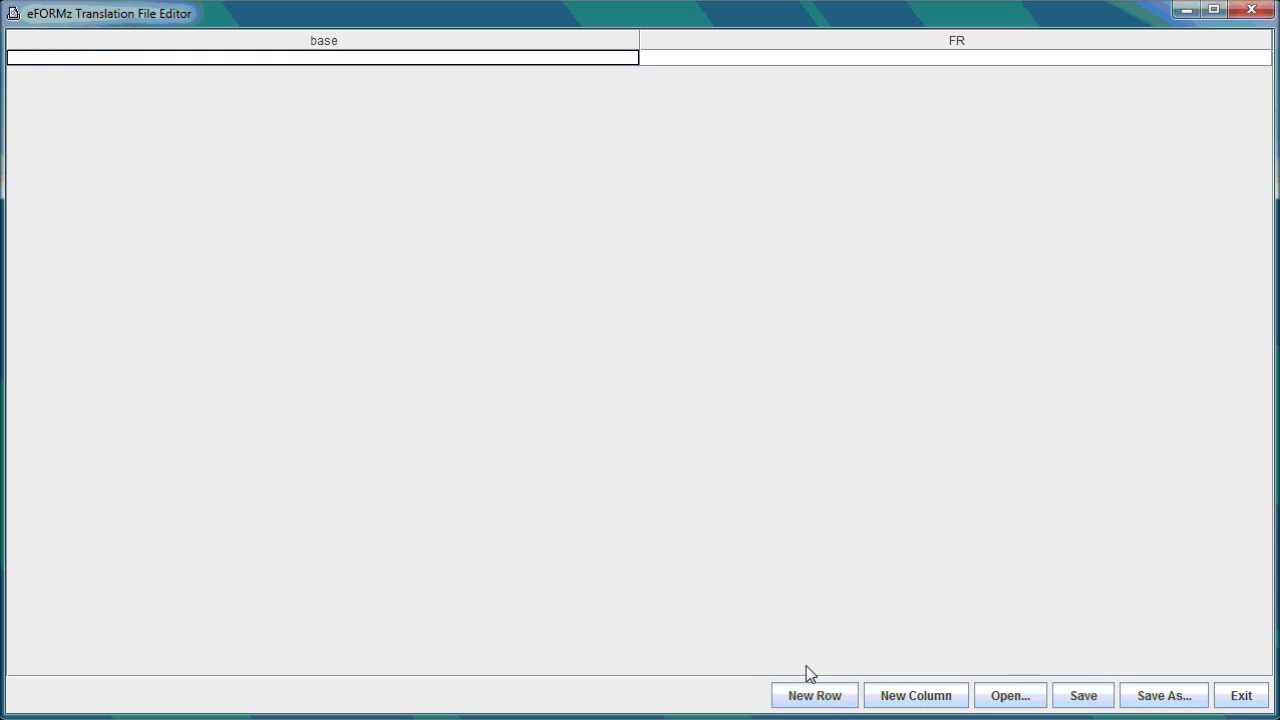
Enter PACKING SLIP as the row's base text and BORDEREAU DE LIVRAISON as its FR translation
text(Packin)
key(BackSpace)
key(BackSpace)
key(BackSpace)
key(BackSpace)
key(BackSpace)
key(Caps_Lock)
text(ACKING)
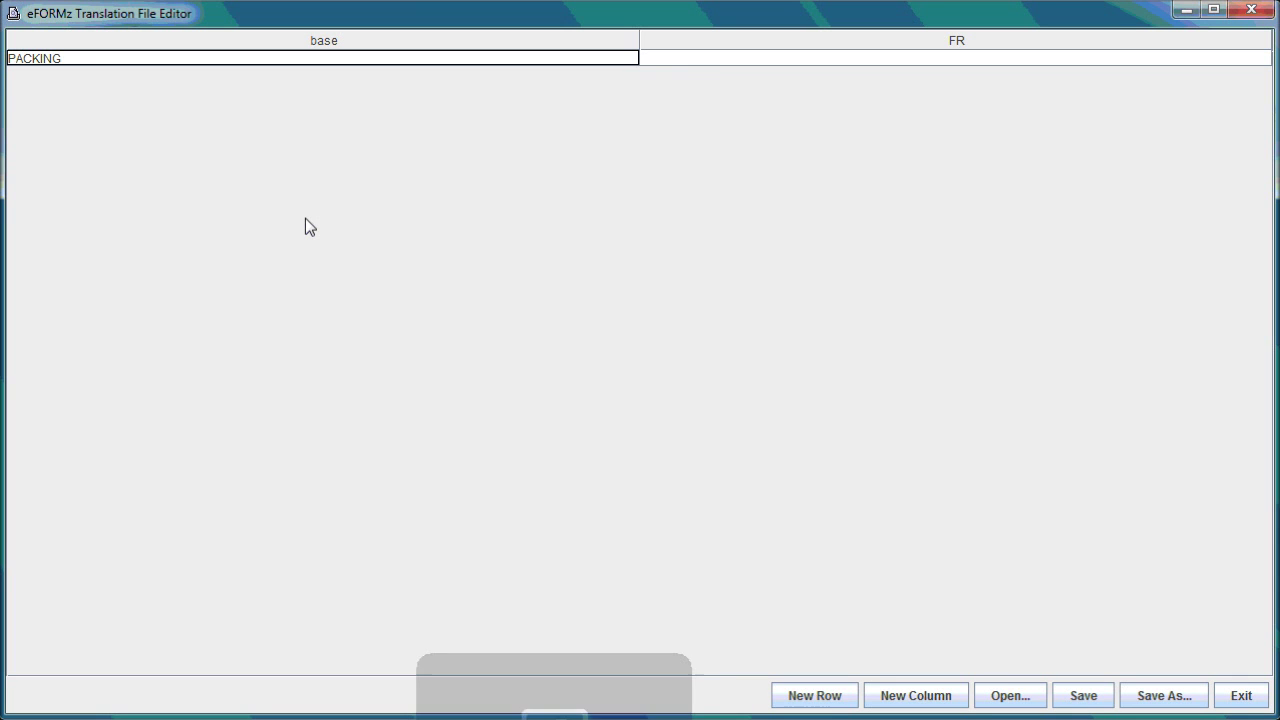
text( SLIP)
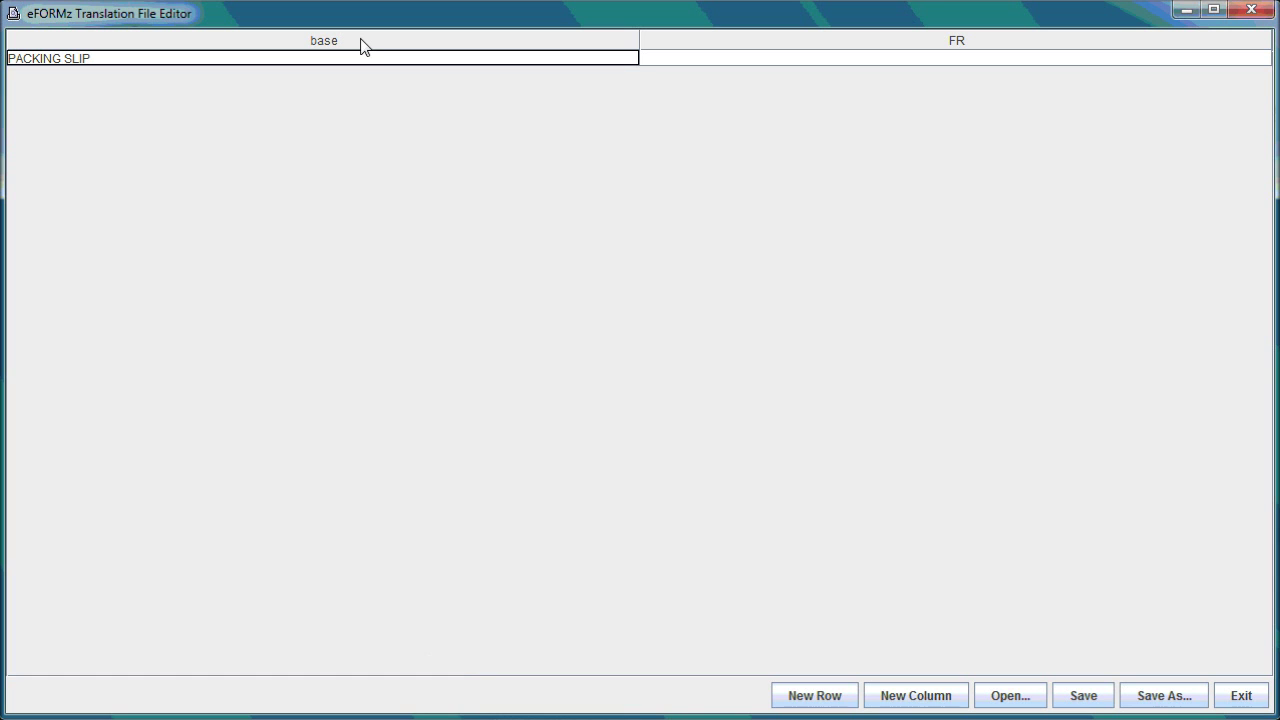
key(Tab)
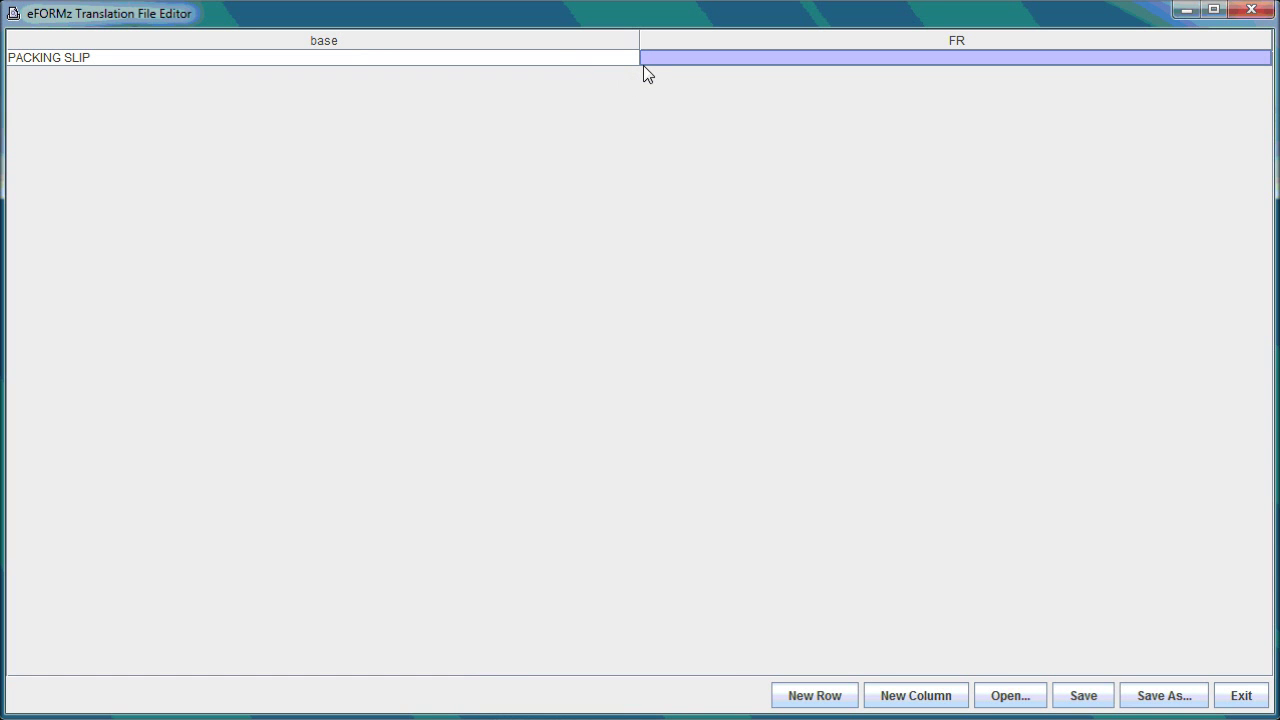
text(B)
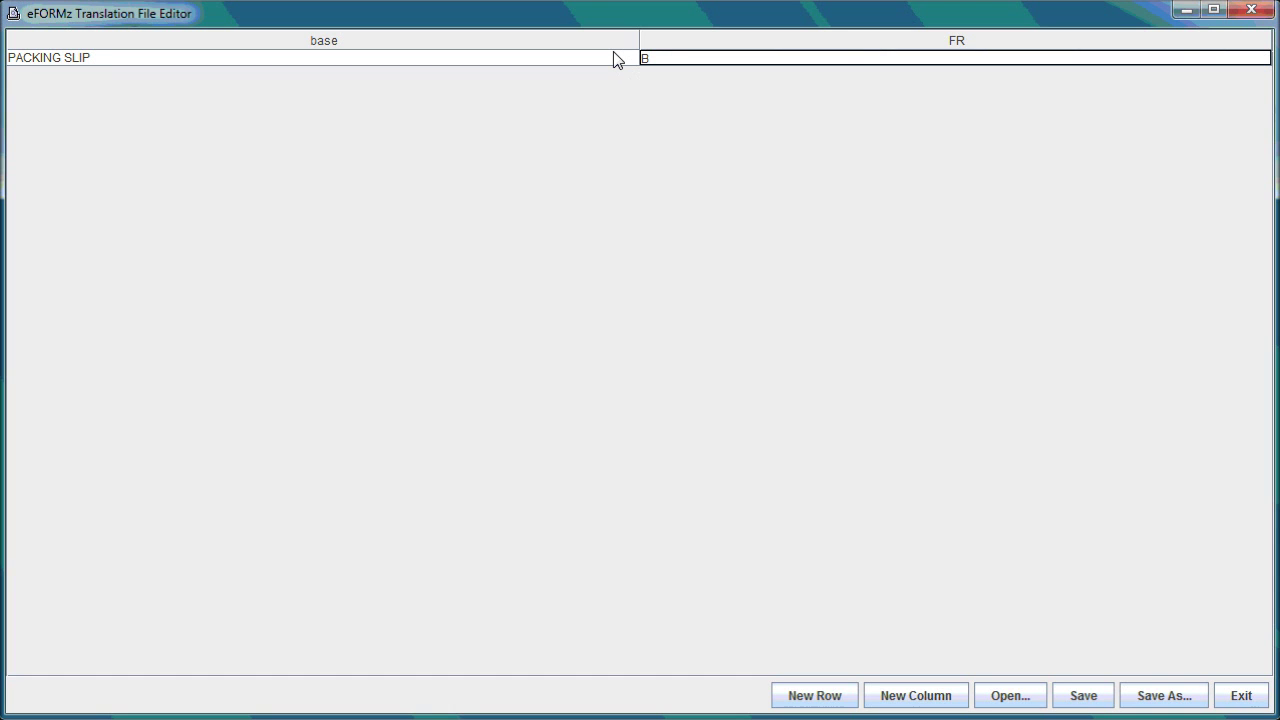
text(ORDEREAU DE LIVRAISON)
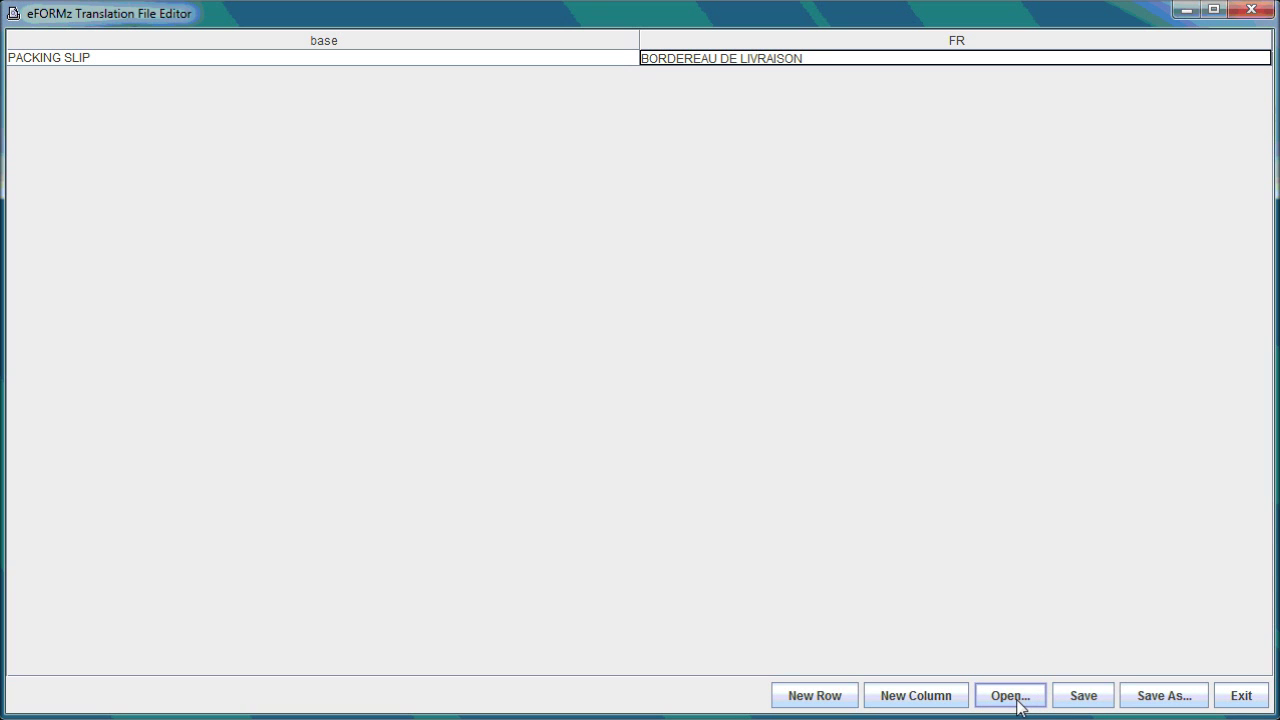
Start saving the translation file under a new name, choosing the folder Minisoft\eFORMz_6\projects\Translated_2ST on drive C as the location
click(1175, 698)
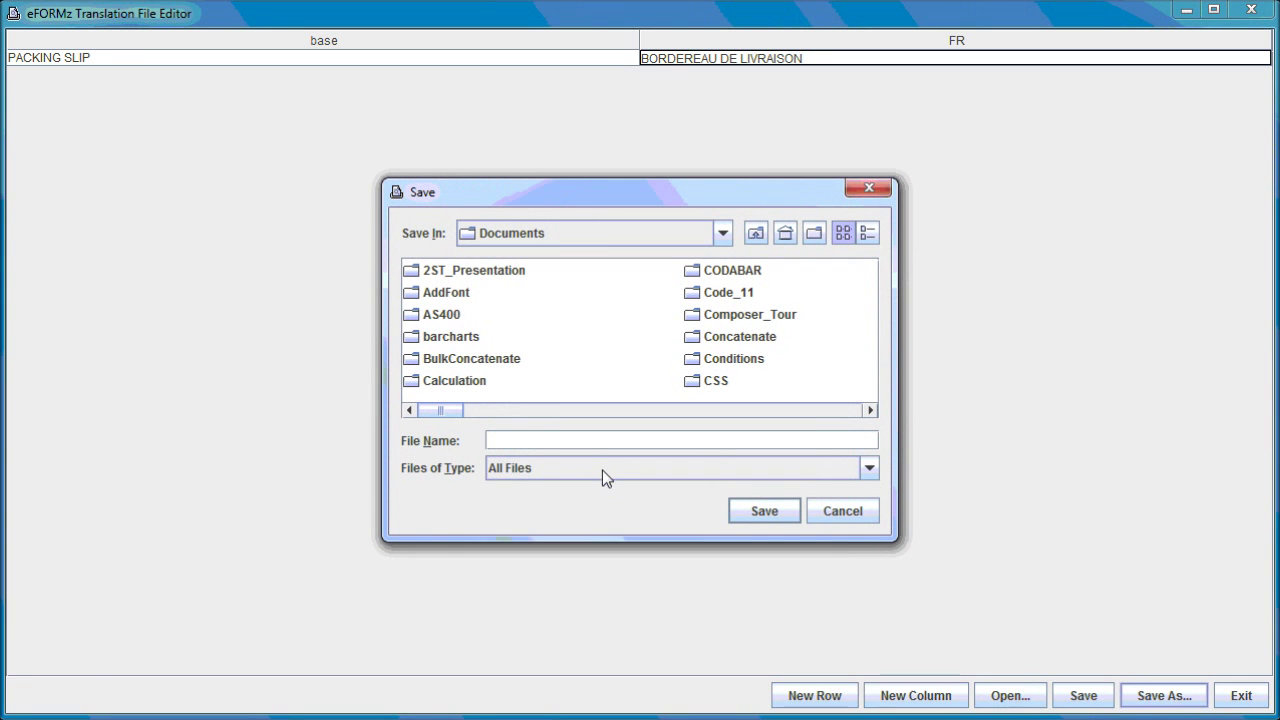
click(556, 468)
click(565, 470)
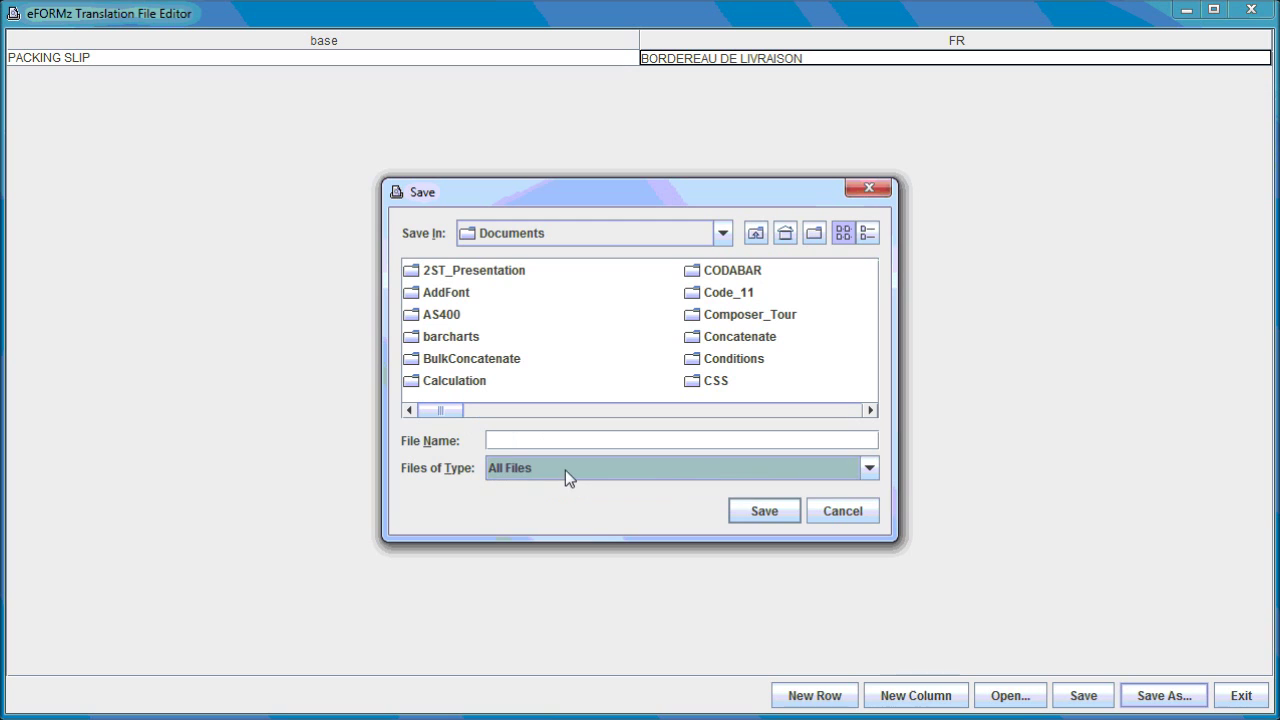
click(564, 443)
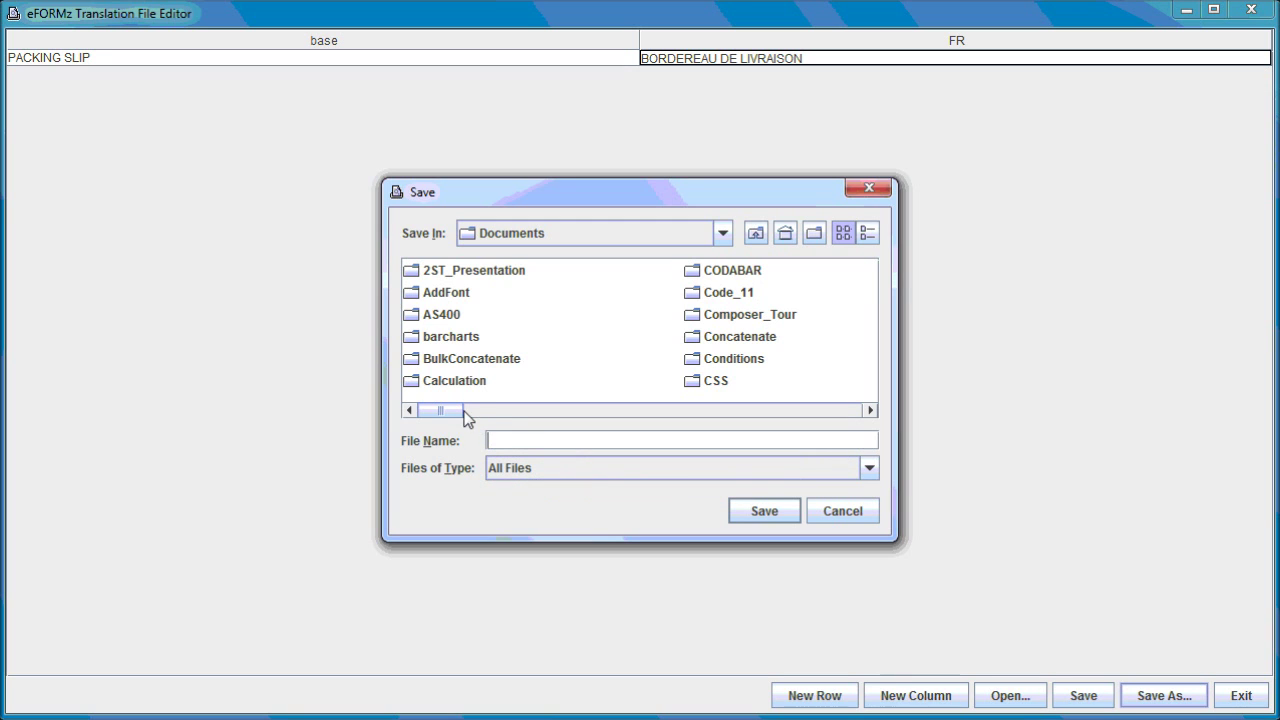
click(721, 238)
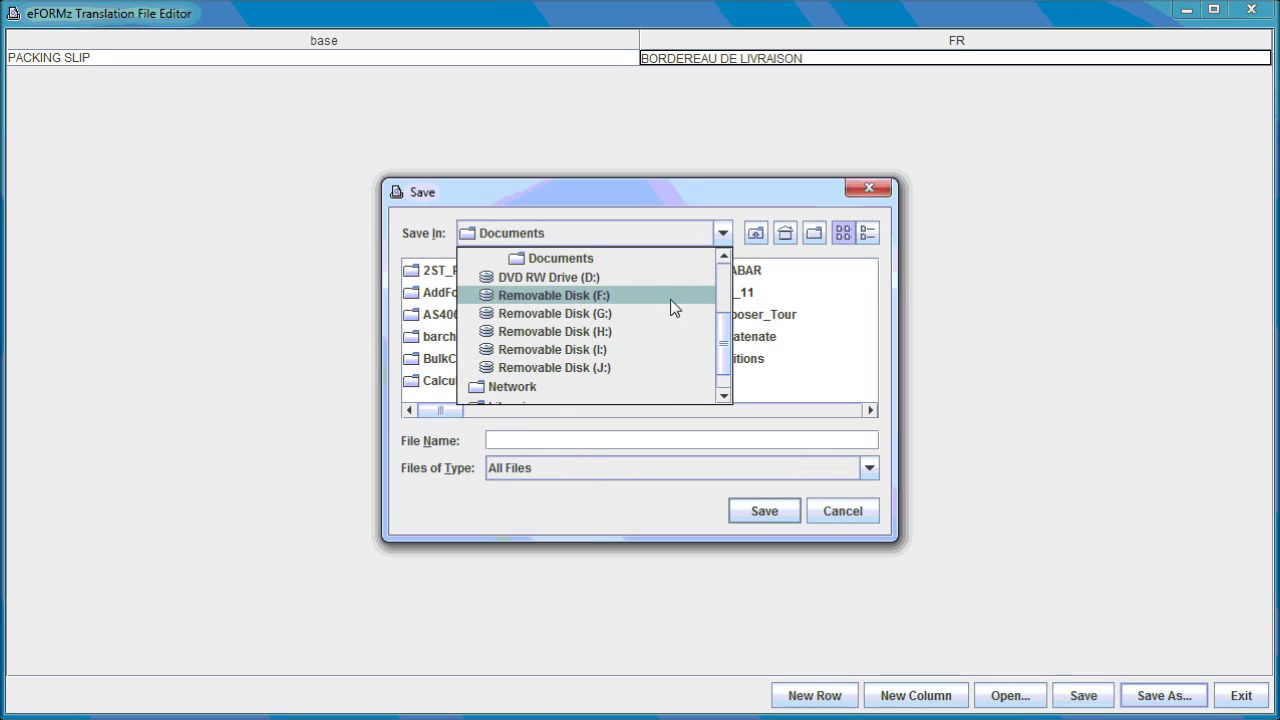
scroll(603, 316, up, 2)
click(565, 314)
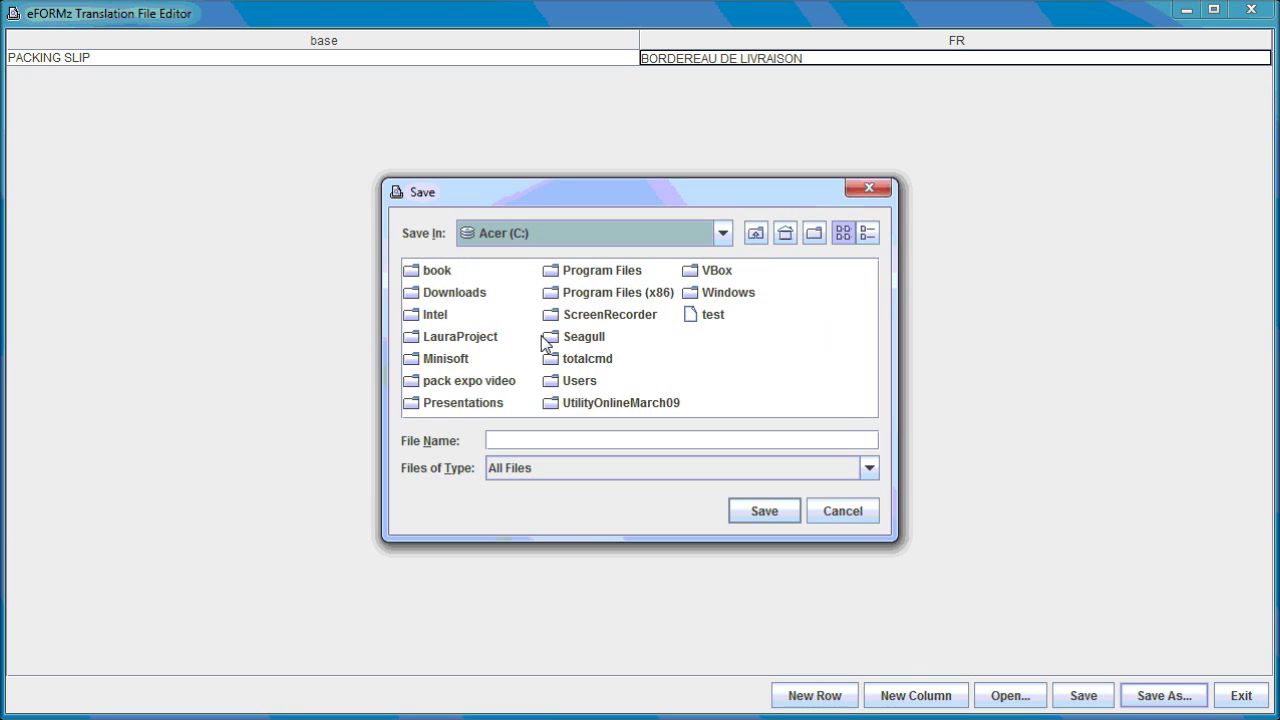
double_click(446, 360)
double_click(485, 271)
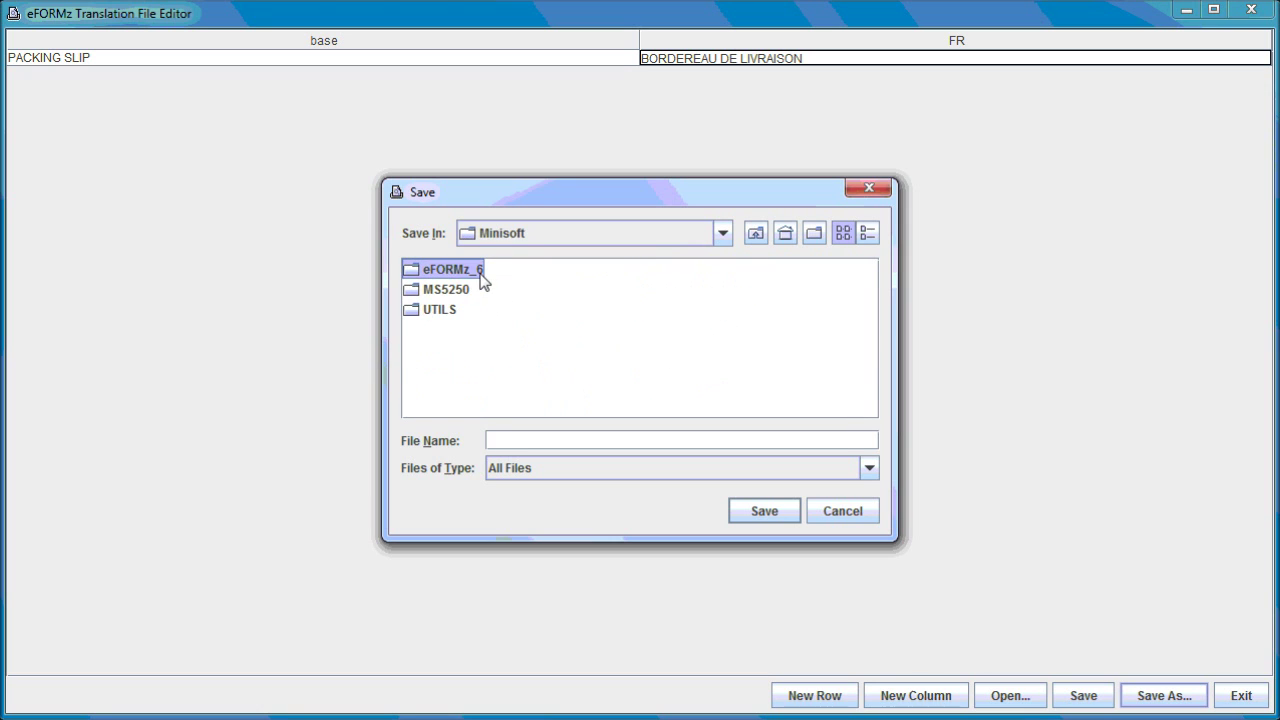
double_click(820, 273)
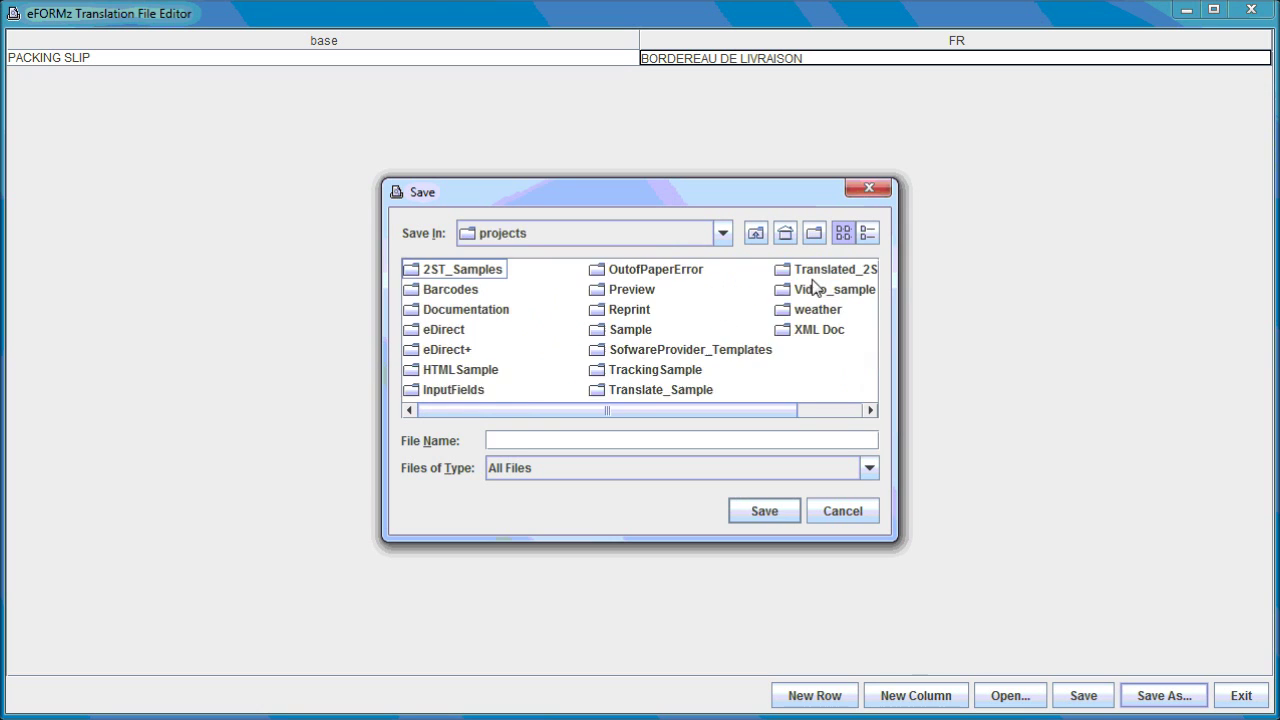
double_click(830, 268)
Name the translation file Sample.xml and save it in the Translated_2ST folder
click(574, 438)
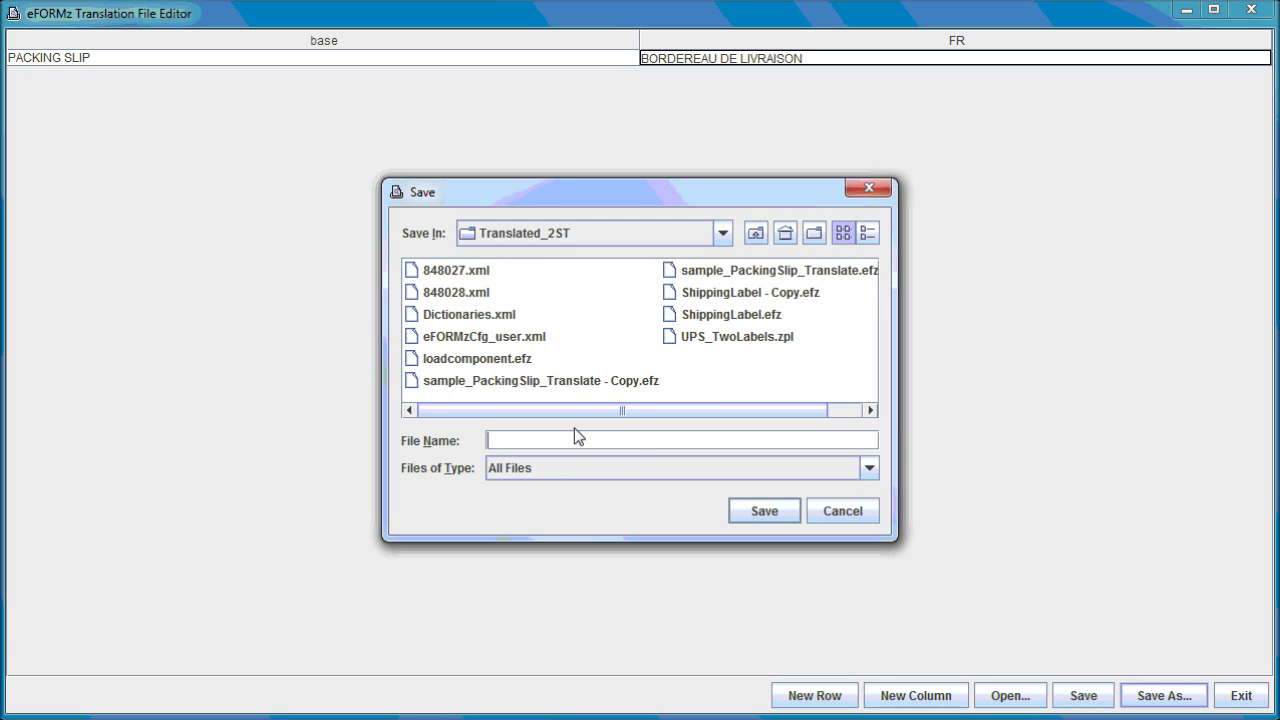
text(Sa)
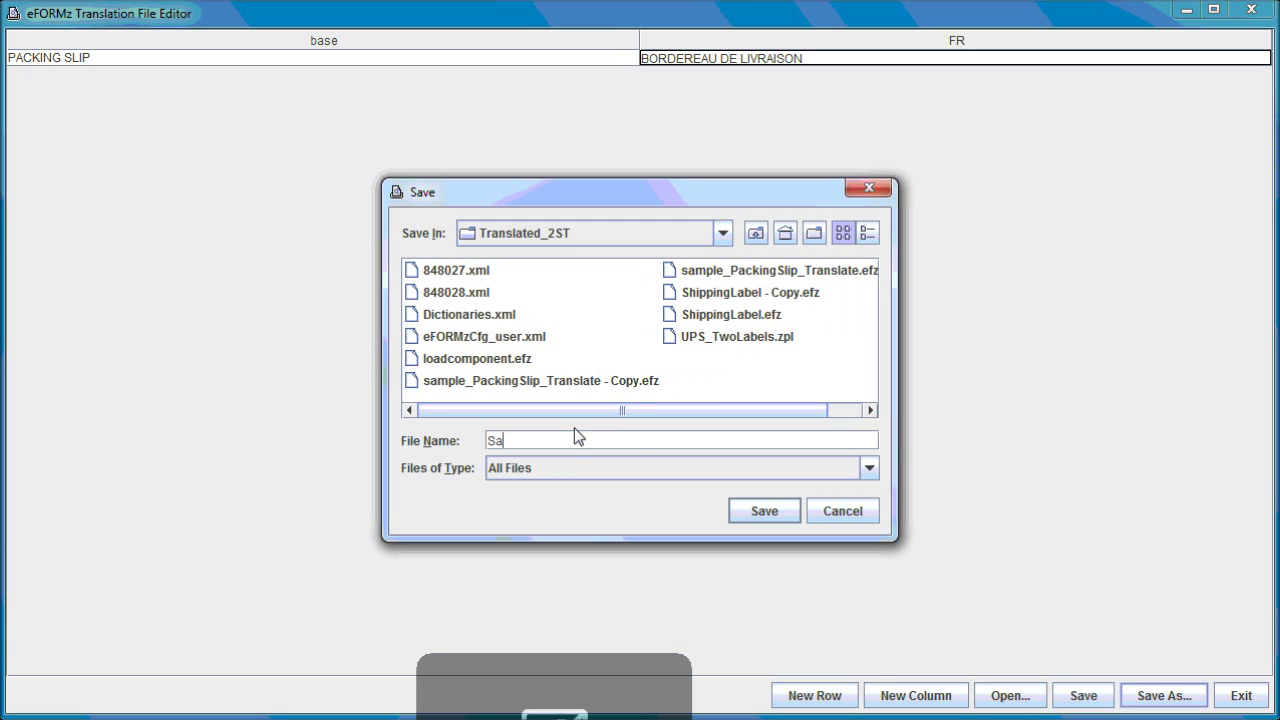
text(mple.xml)
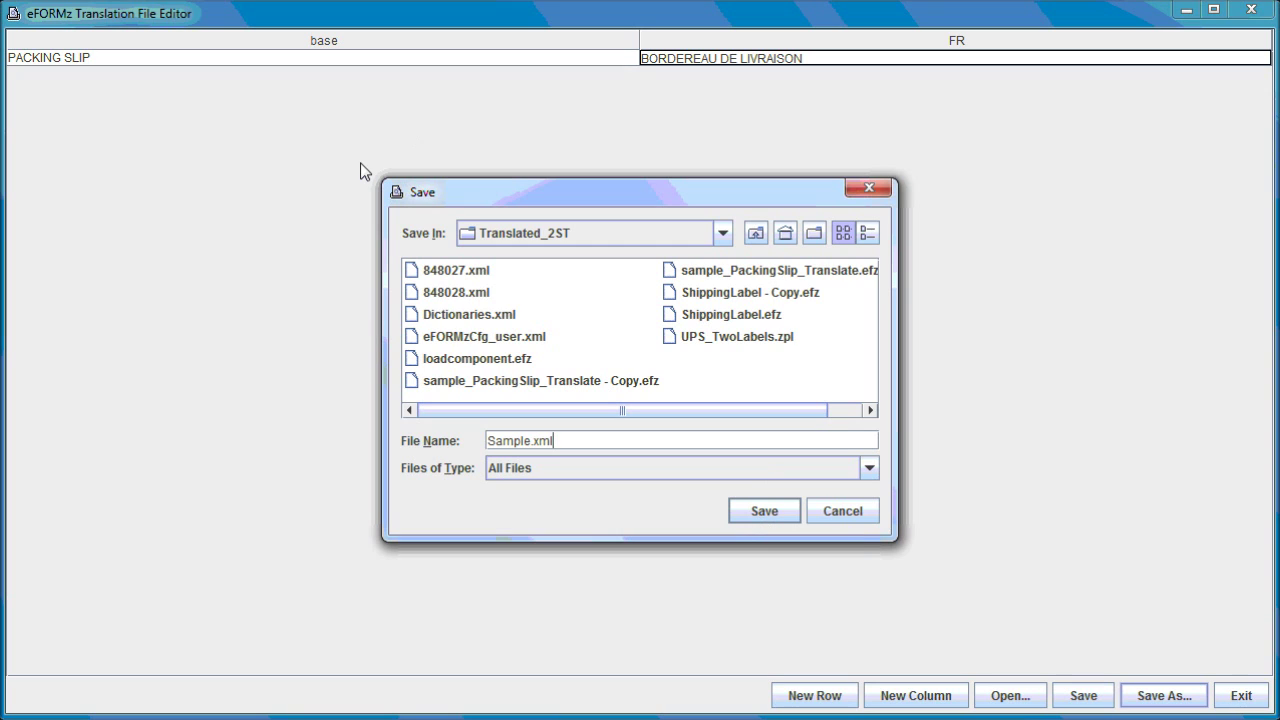
click(569, 439)
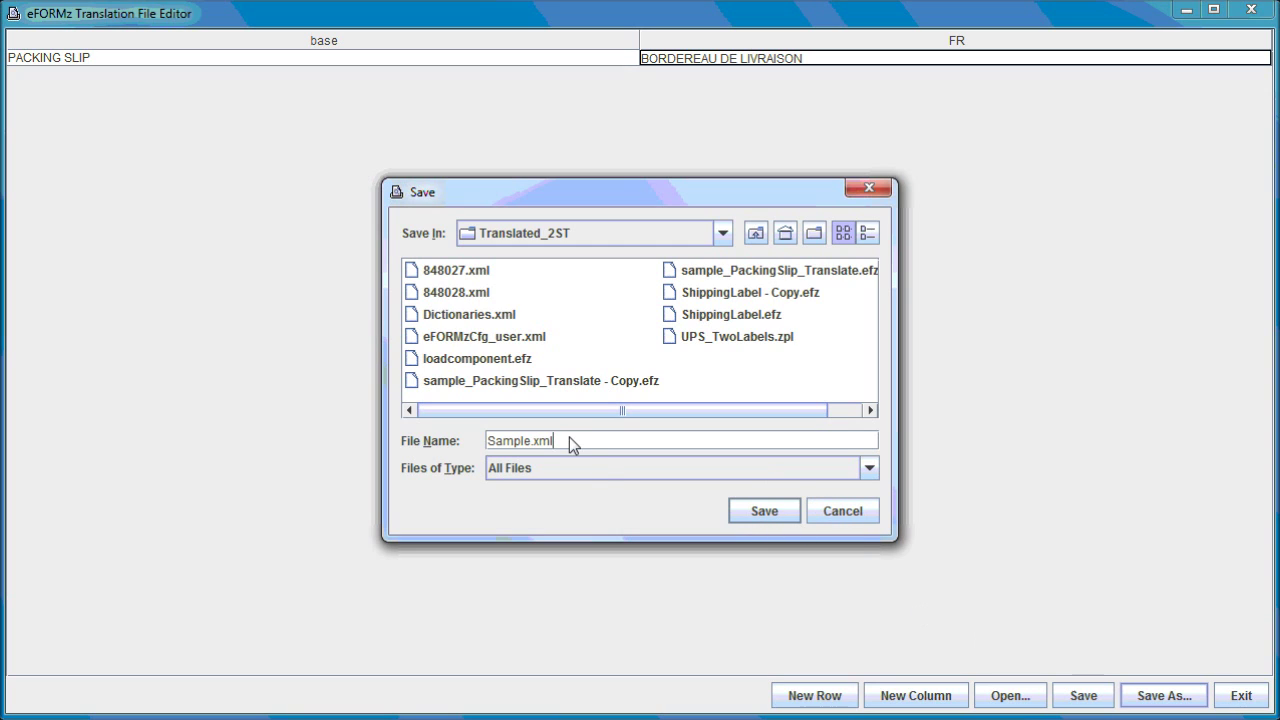
click(777, 517)
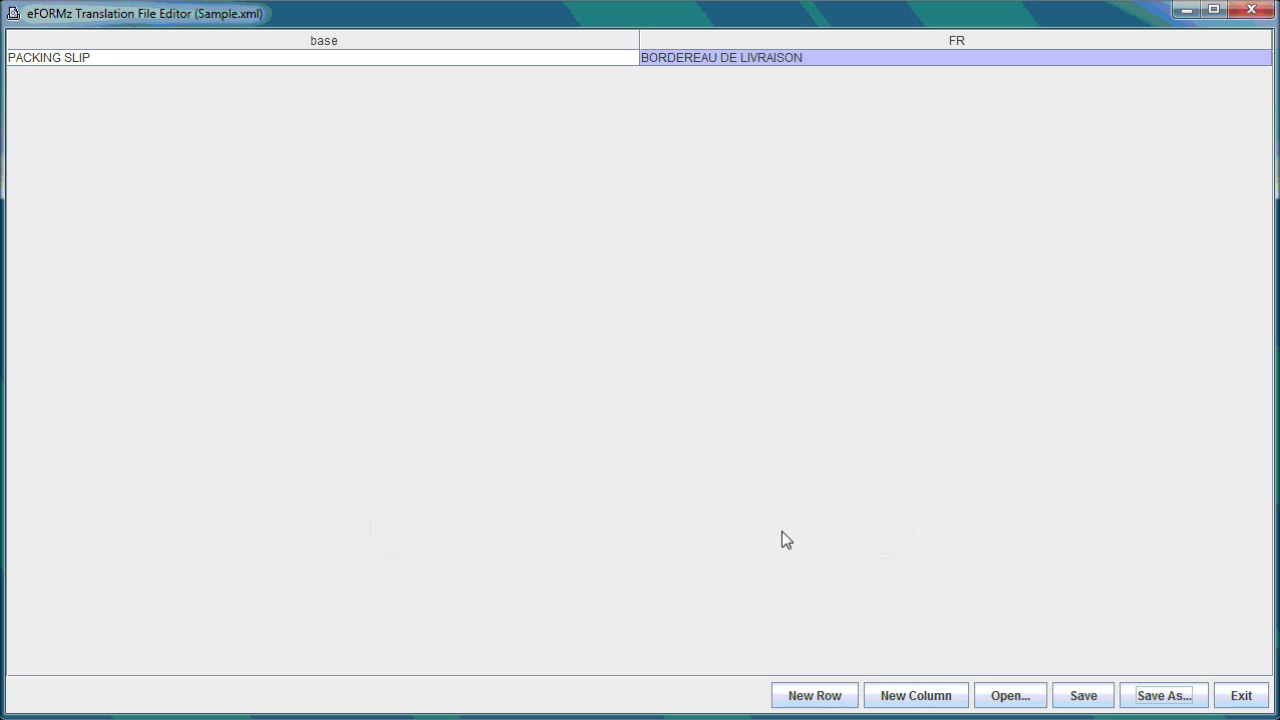
Open the existing translation file Dictionaries.xml from the projects\Translated_2ST folder
click(1010, 696)
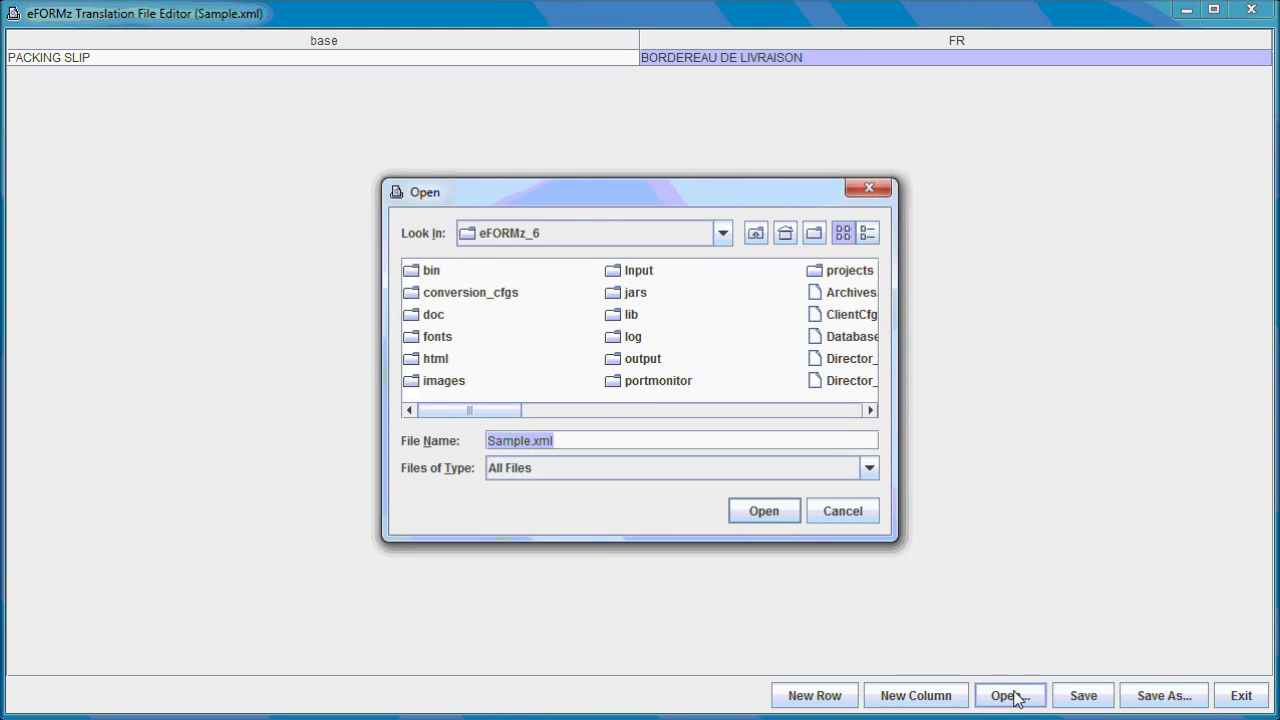
double_click(852, 271)
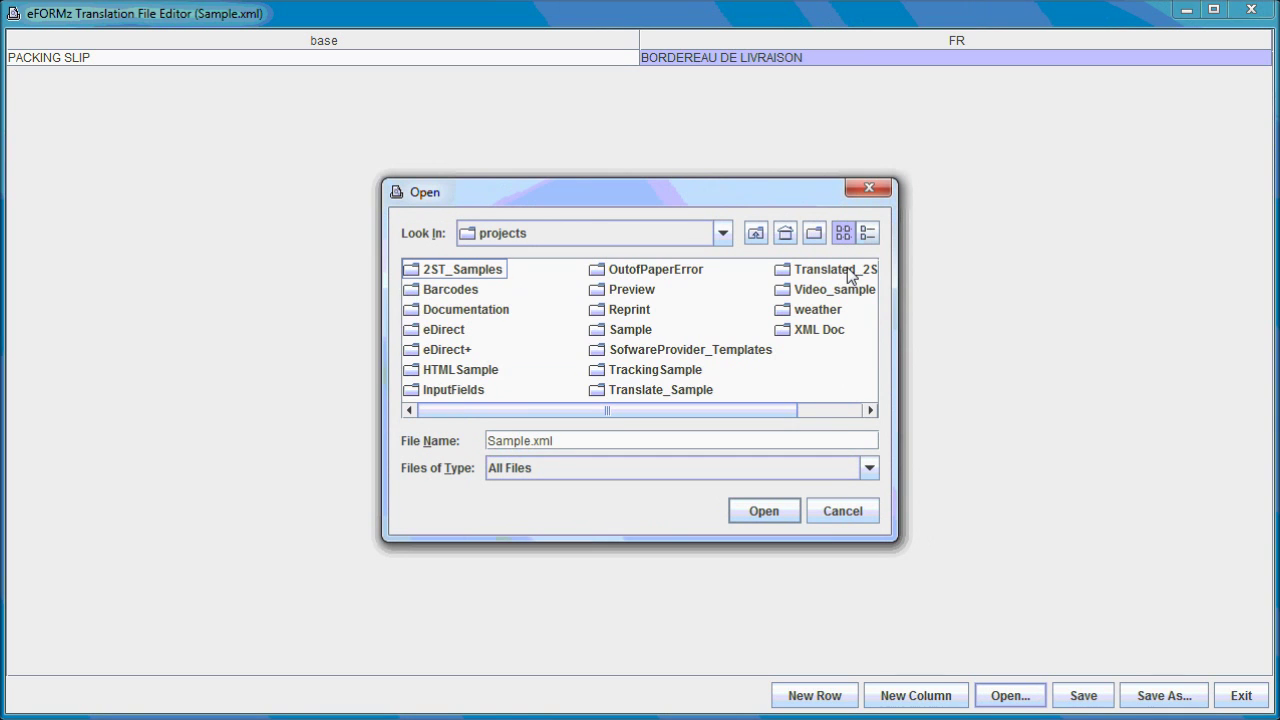
double_click(800, 272)
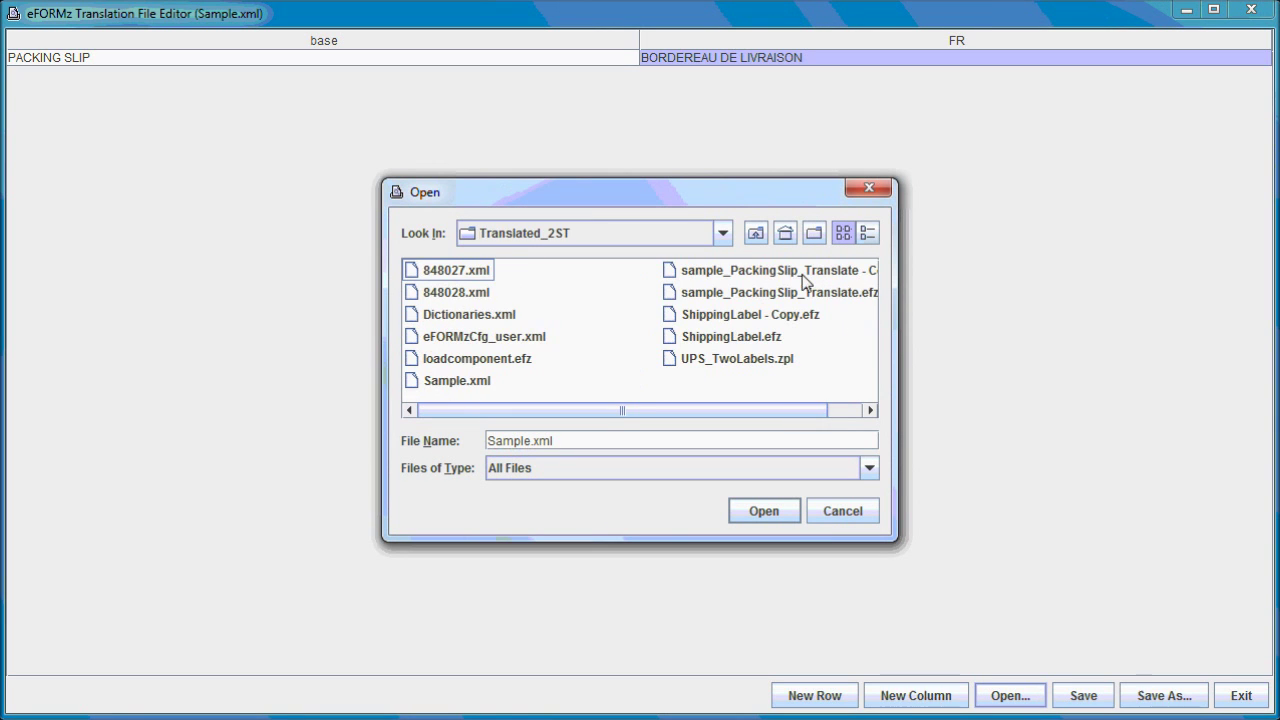
click(505, 316)
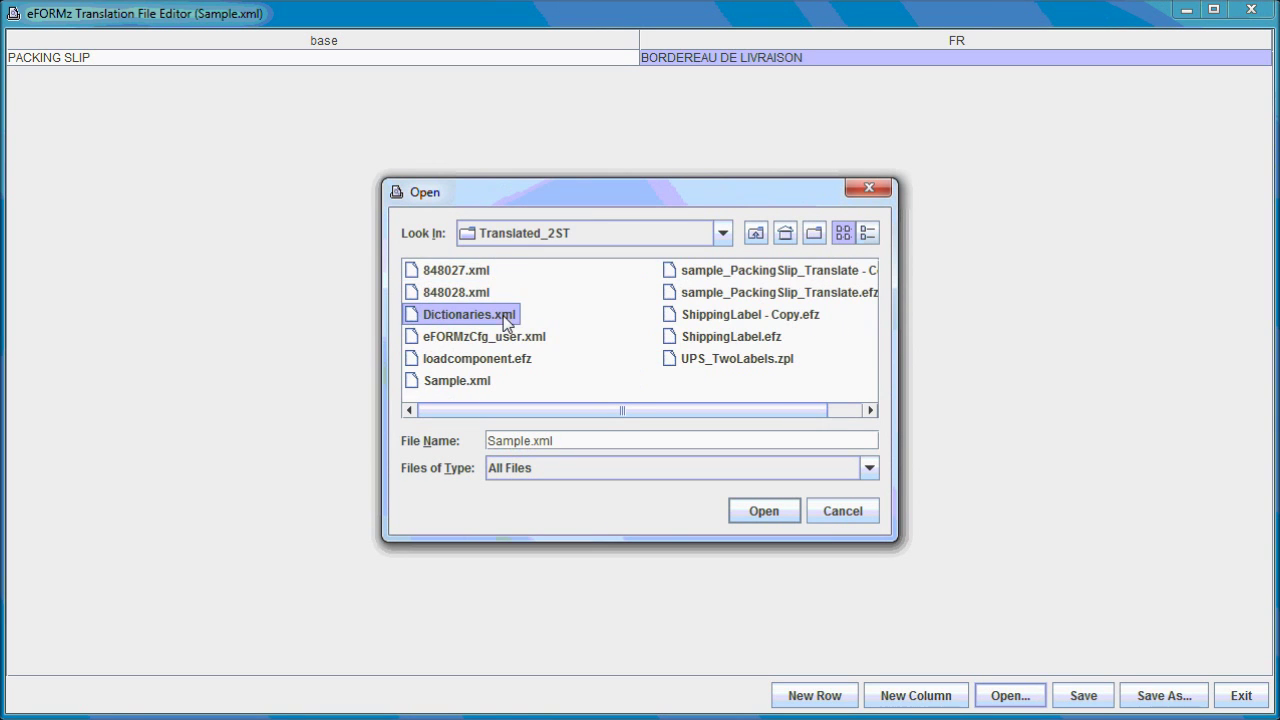
click(780, 516)
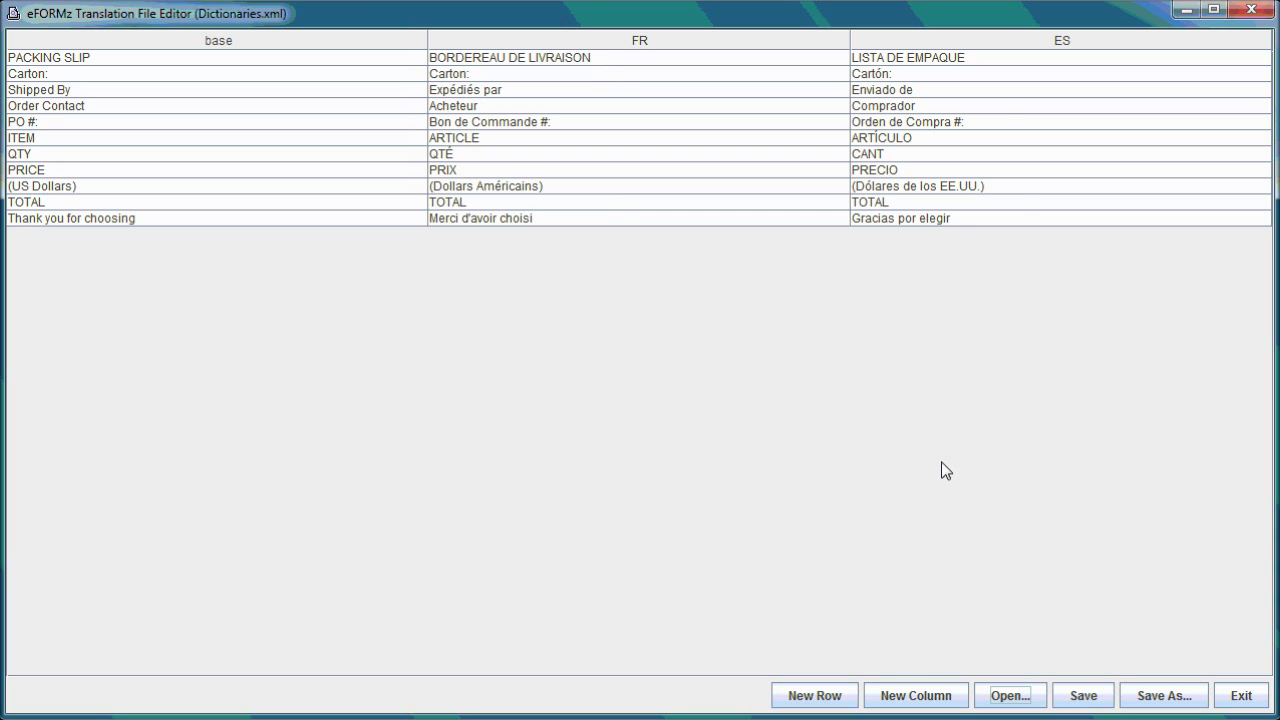
Open the FR dictionary's name for editing and cancel the rename
double_click(648, 42)
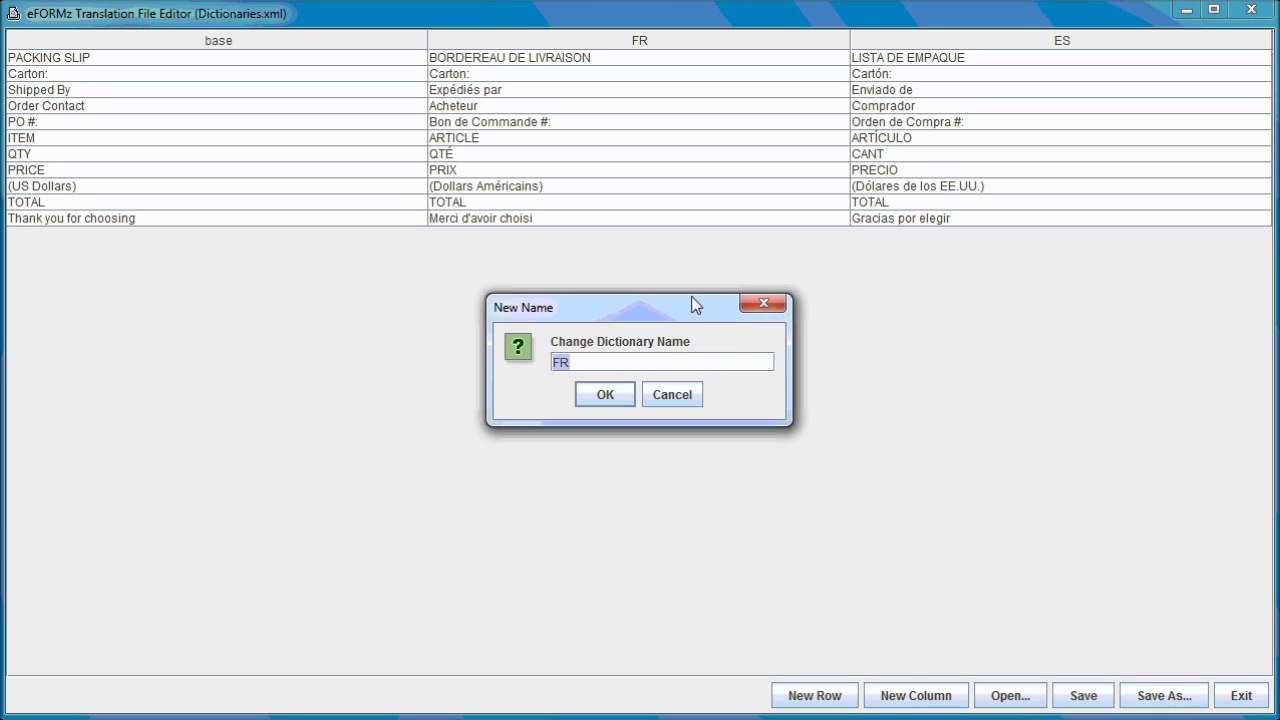
click(680, 399)
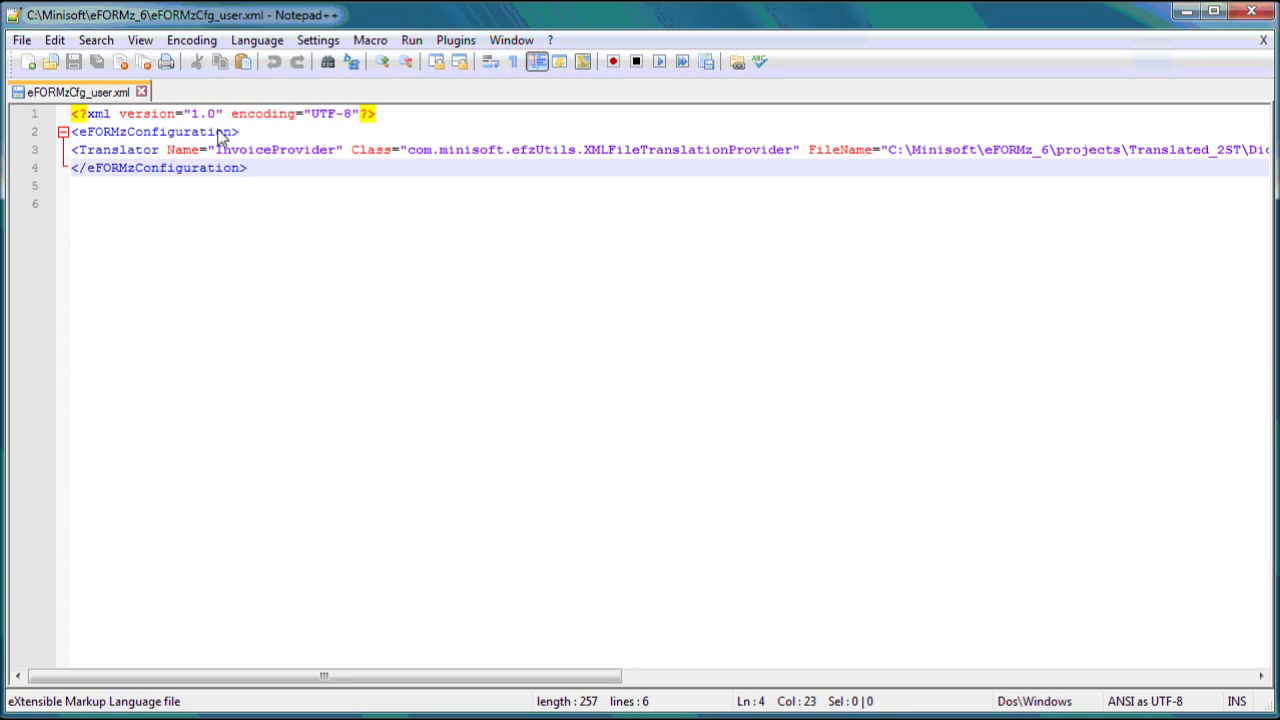
Examine the Translator element in eFORMzCfg_user.xml, including its Name, Class and FileName attributes and the enclosing eFORMzConfiguration tags
click(255, 137)
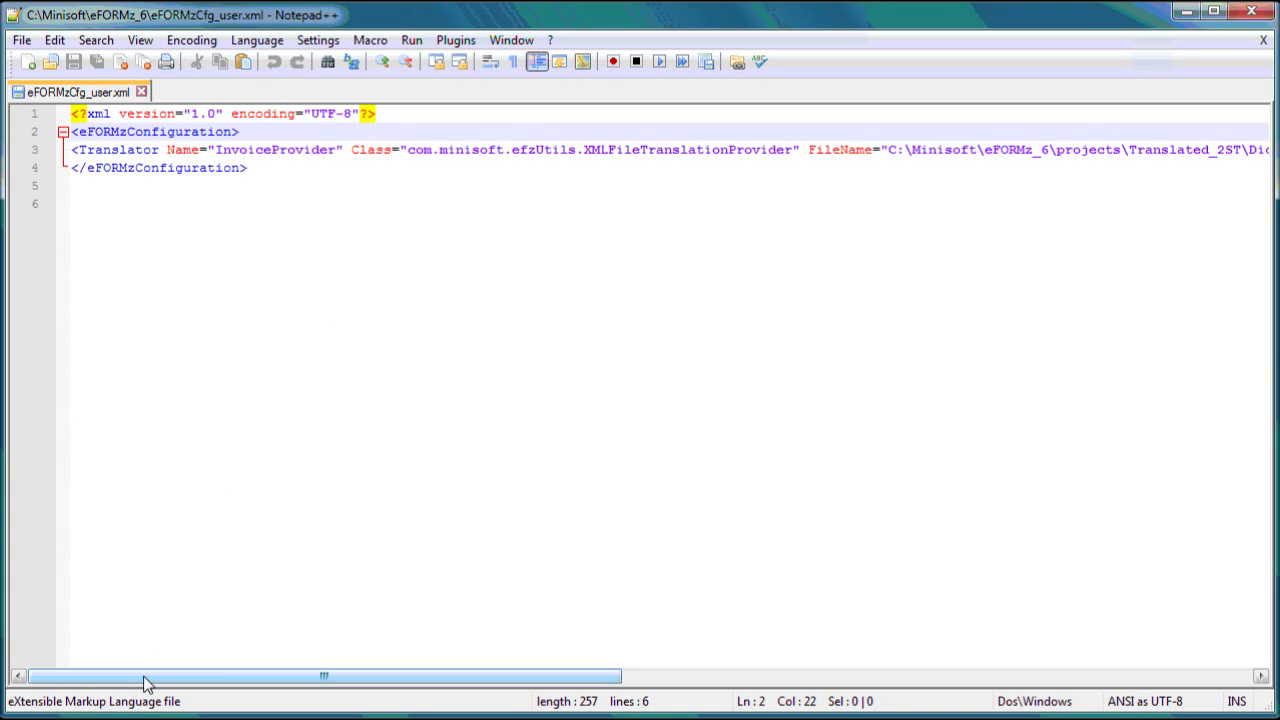
click(130, 151)
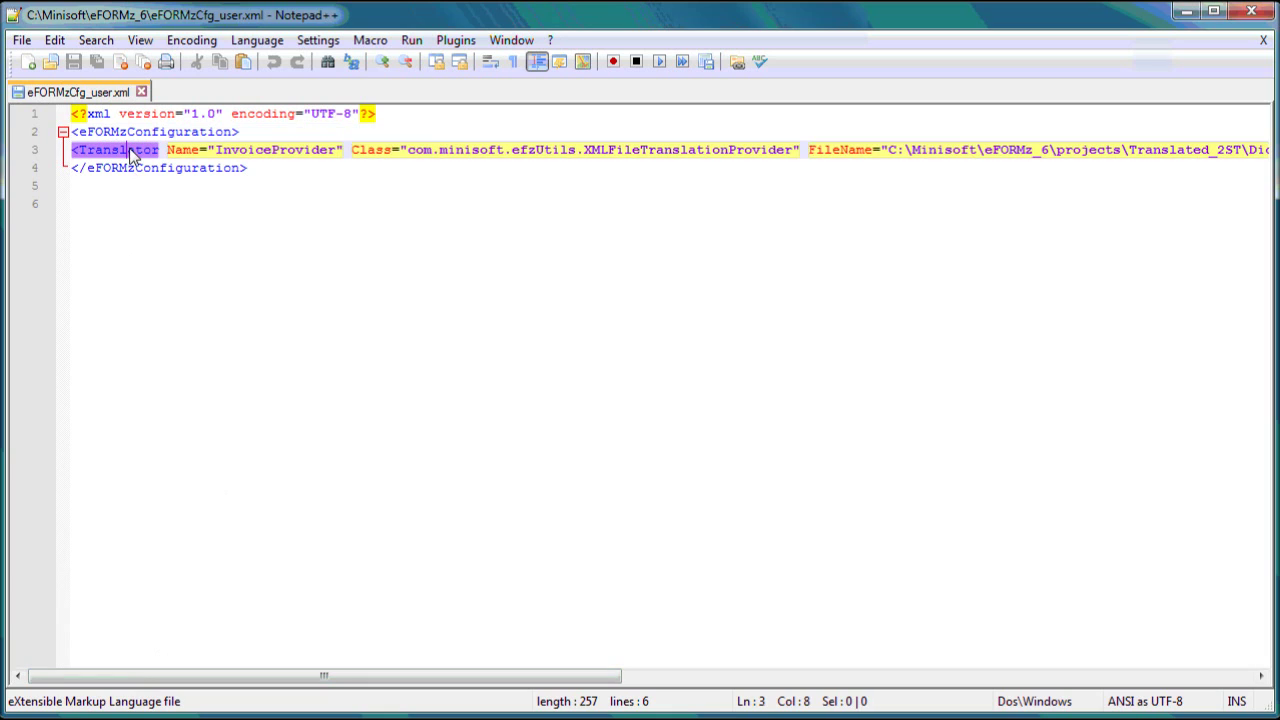
click(79, 156)
drag(318, 676, 409, 618)
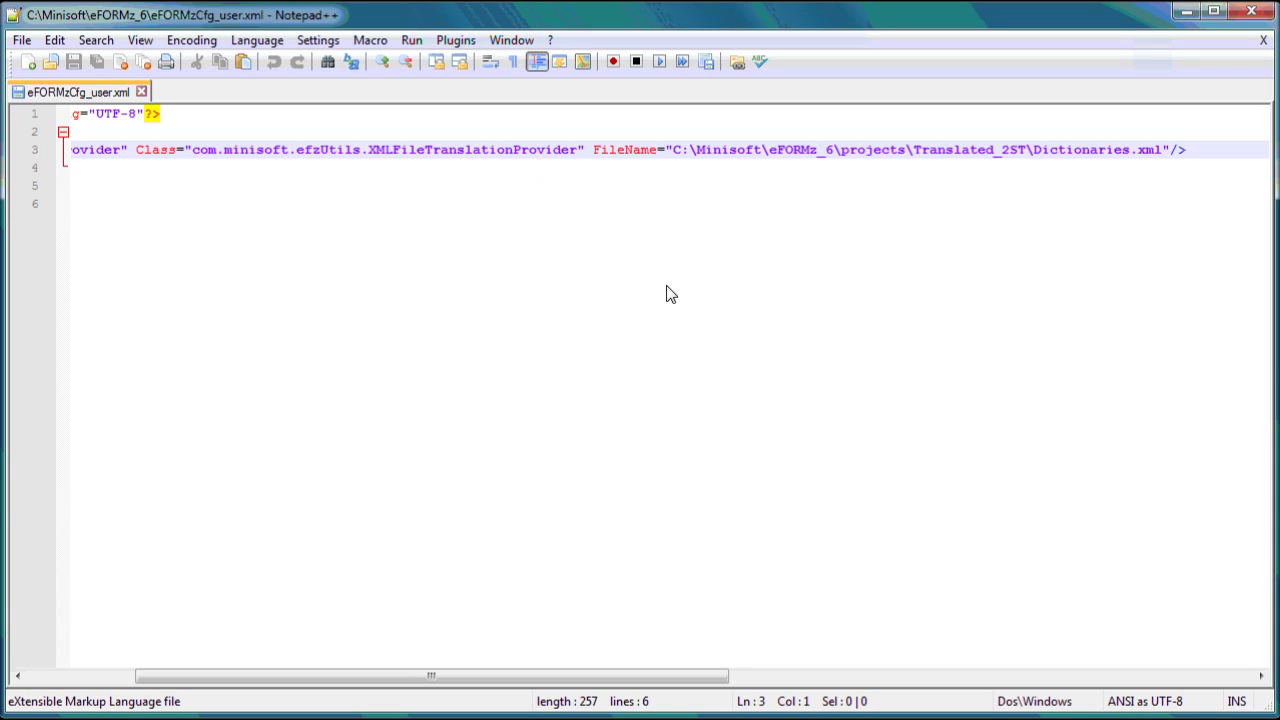
drag(654, 678, 748, 678)
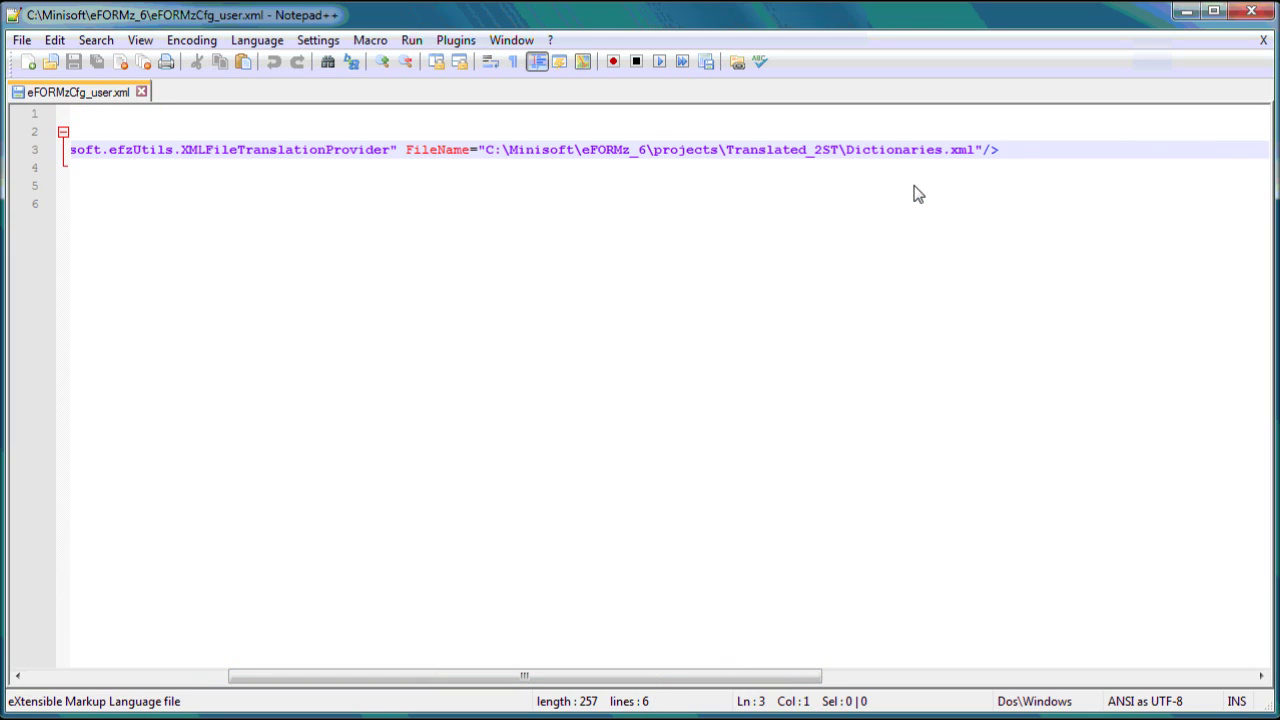
click(976, 155)
drag(625, 685, 400, 694)
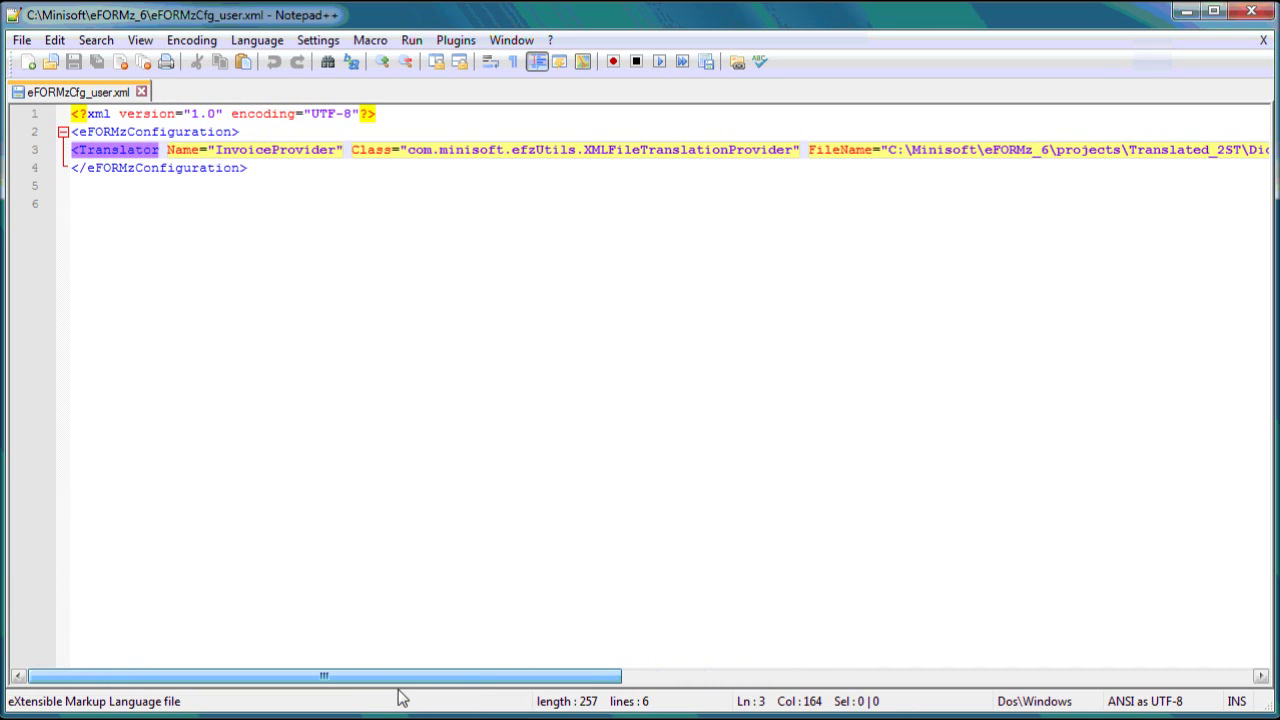
click(288, 176)
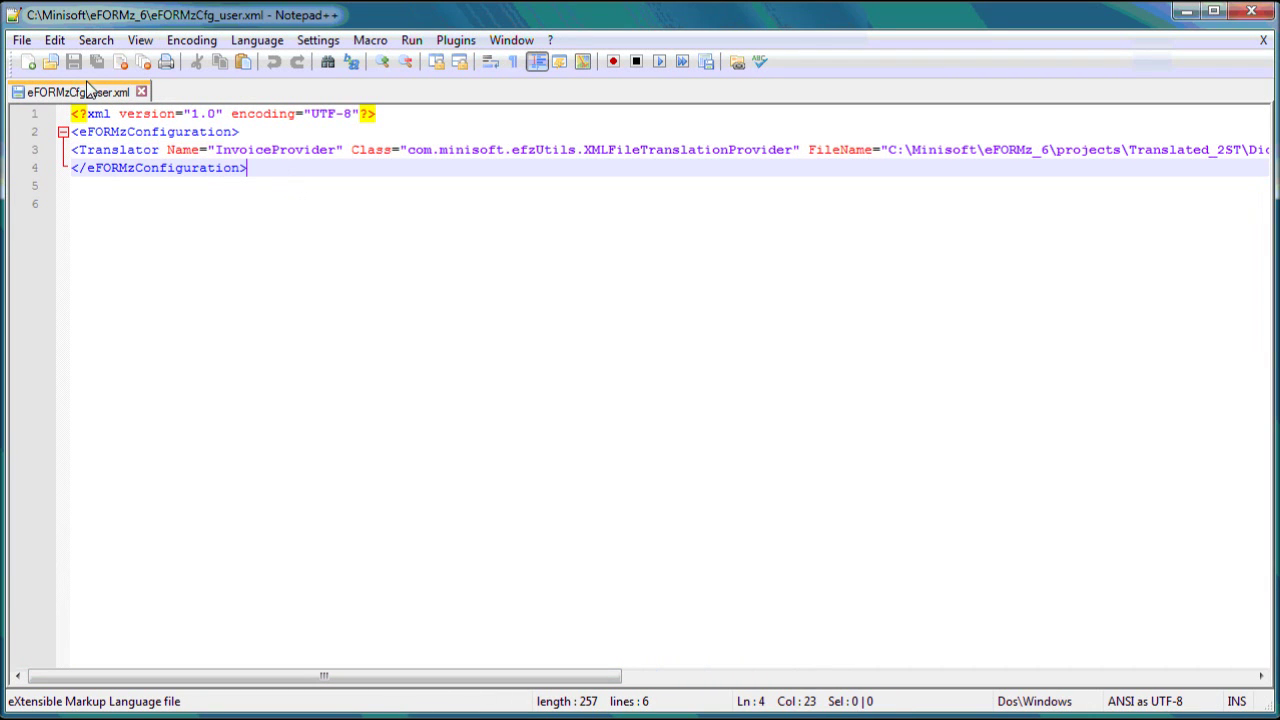